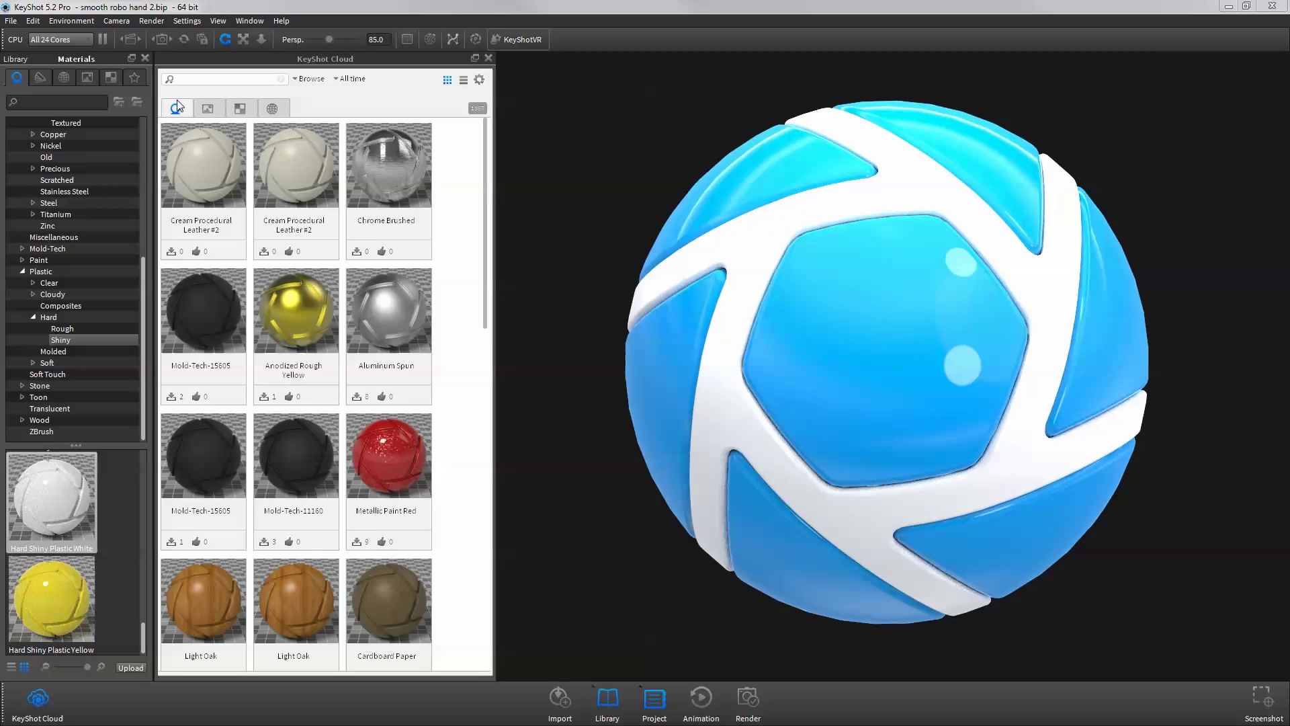
# - Browse the KeyShot Cloud backplates, HDRI environments and textures in turn
pyautogui.click(207, 109)
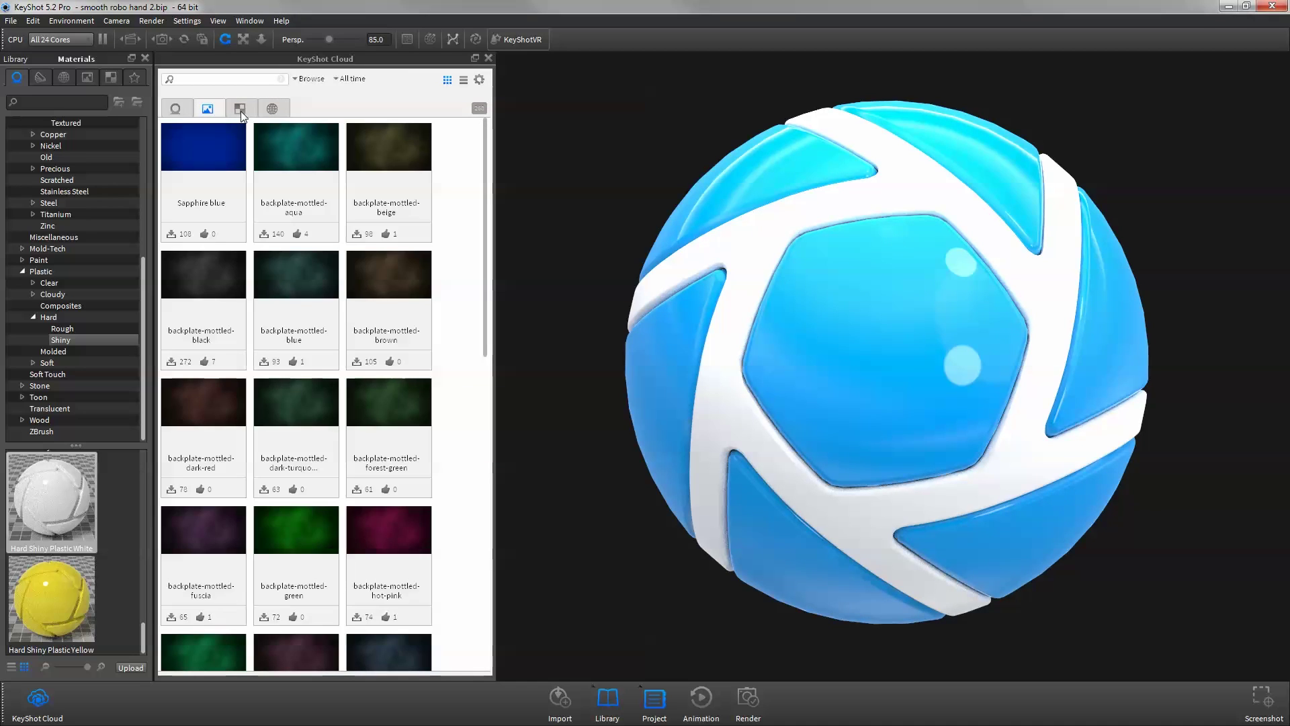
pyautogui.click(270, 113)
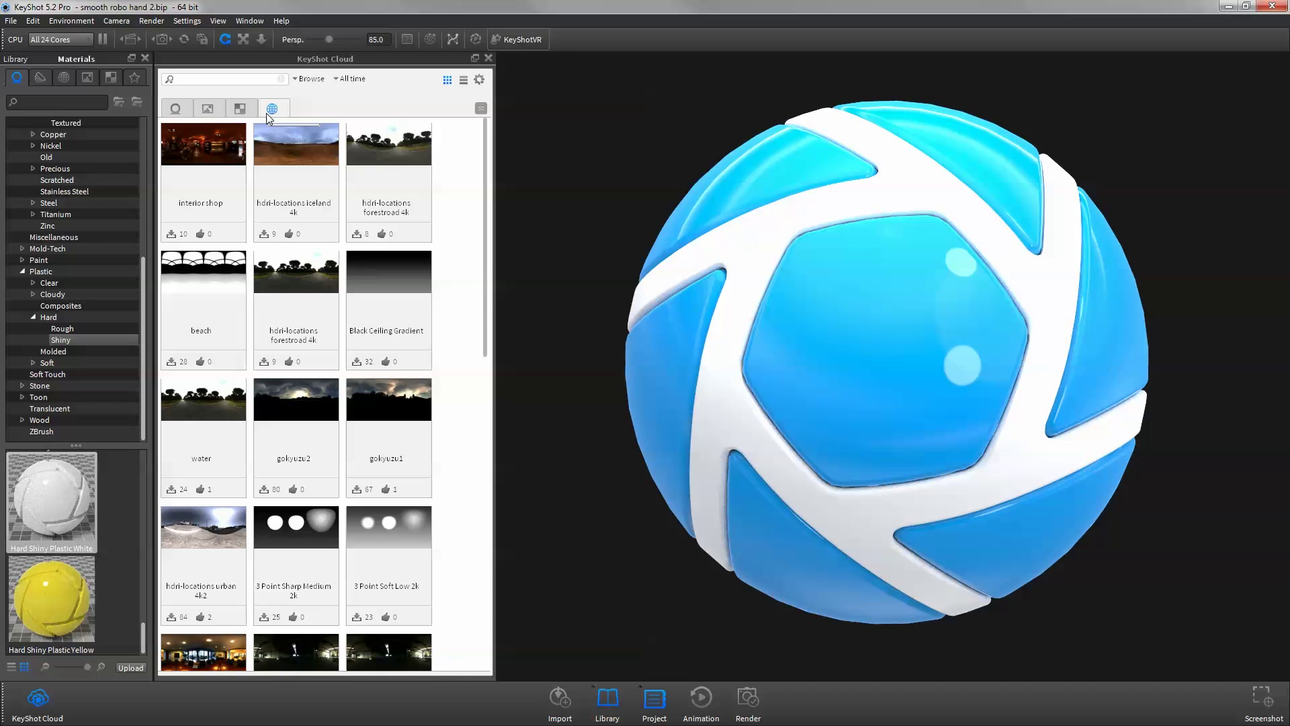
pyautogui.click(244, 116)
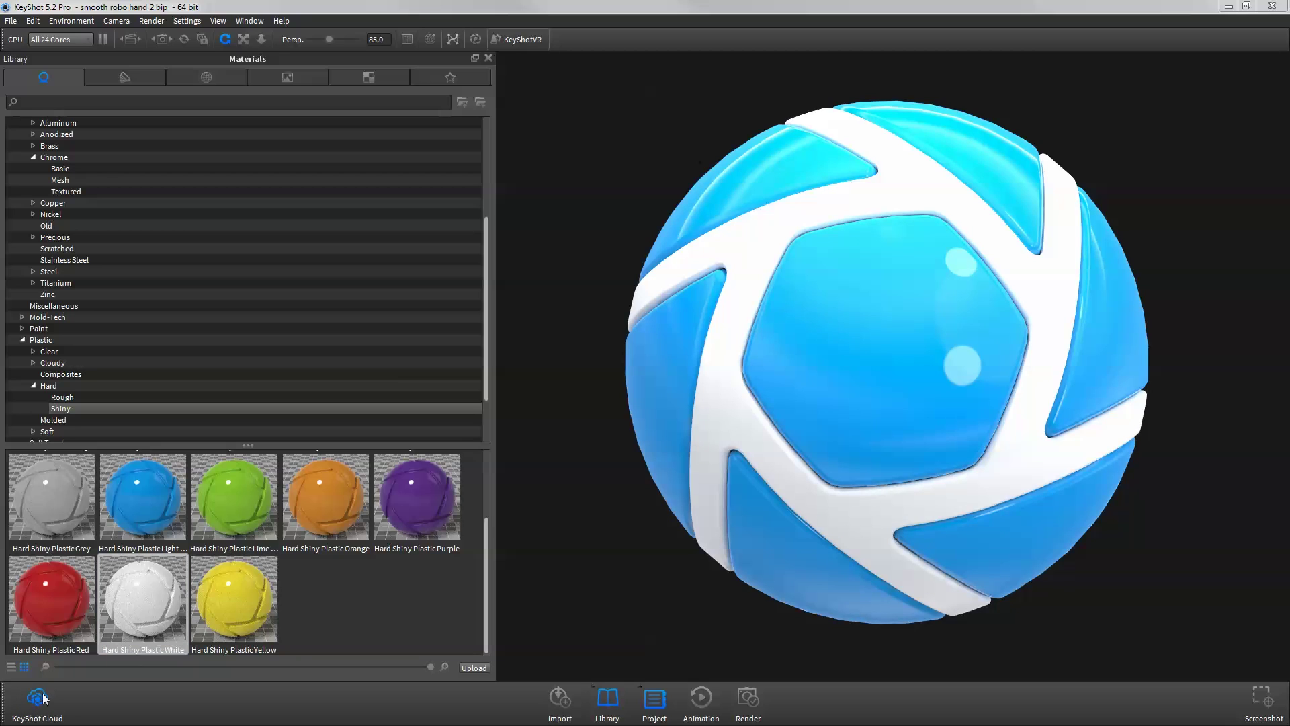
# - Sign in to KeyShot Cloud with the account e-mail and password
pyautogui.click(42, 698)
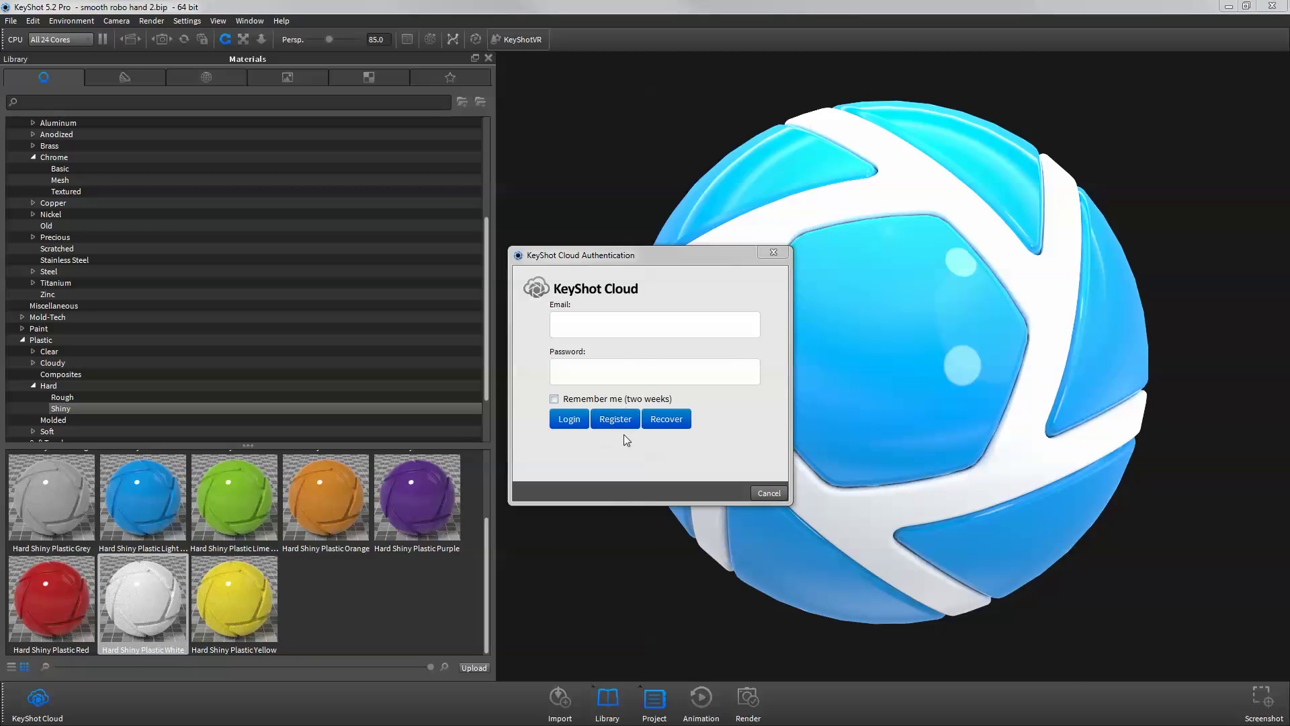
pyautogui.click(562, 327)
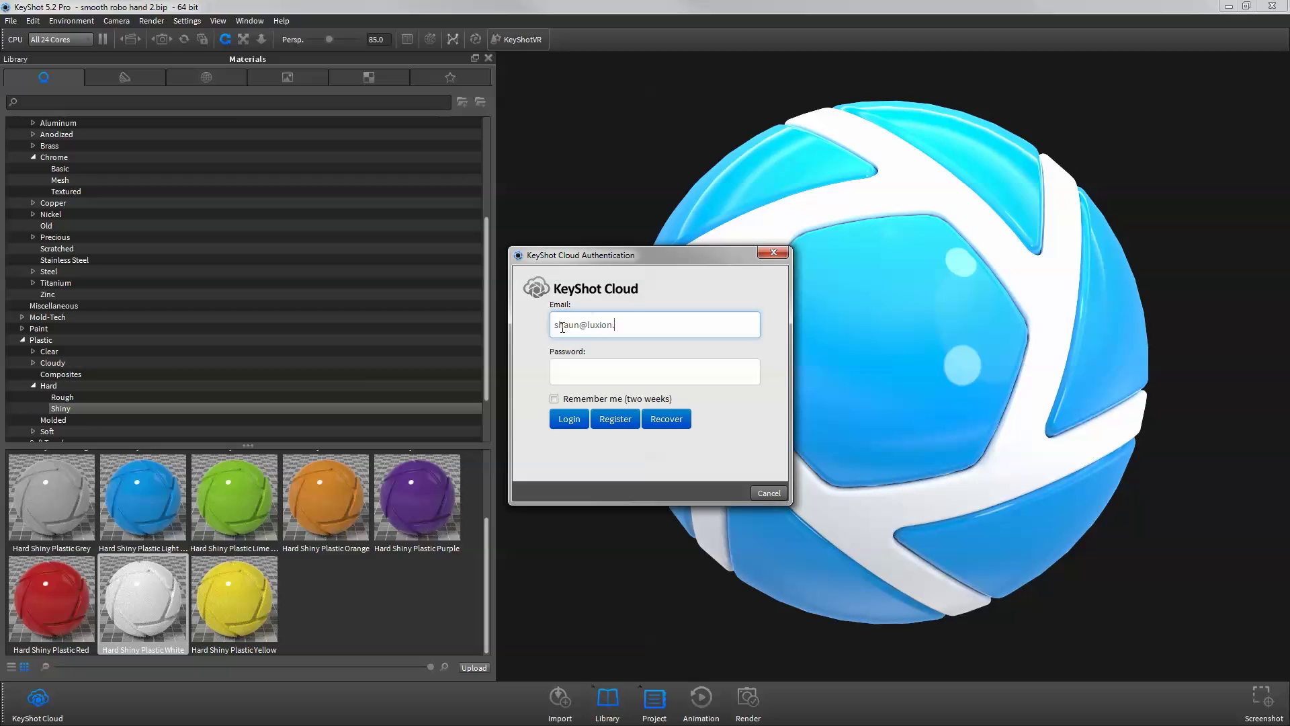
pyautogui.press('Tab')
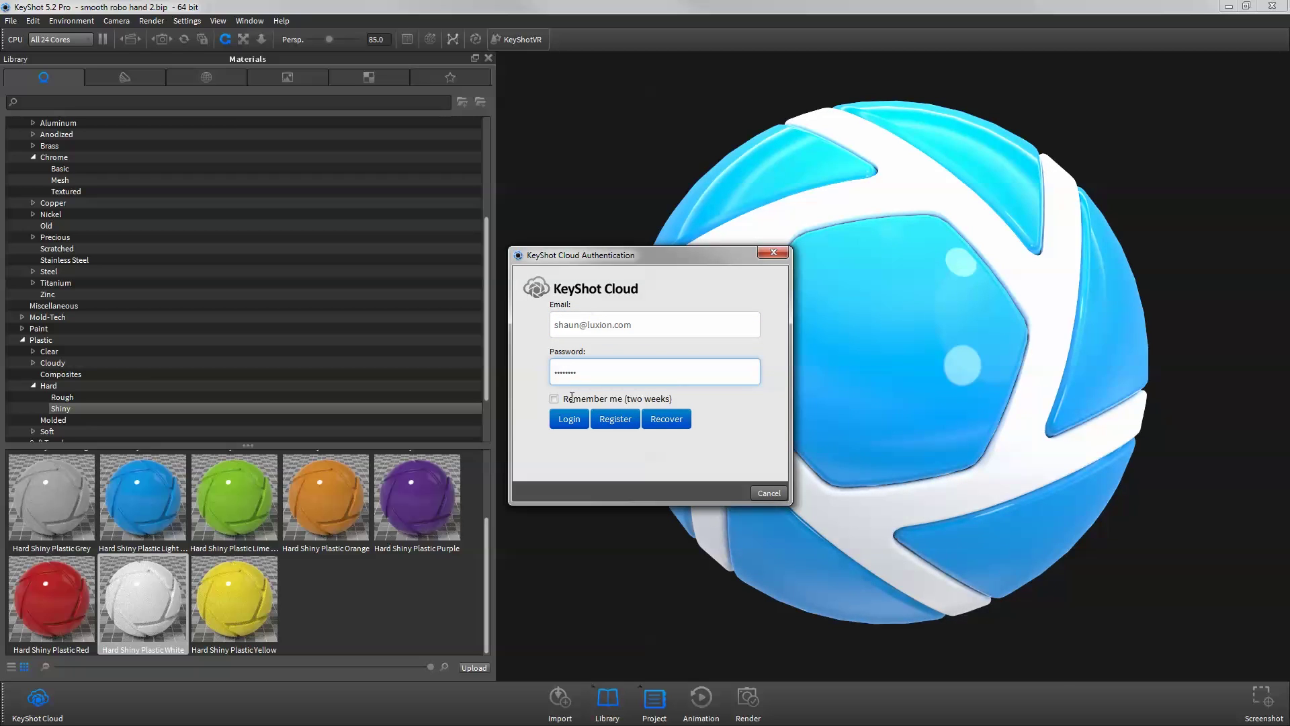
pyautogui.click(572, 416)
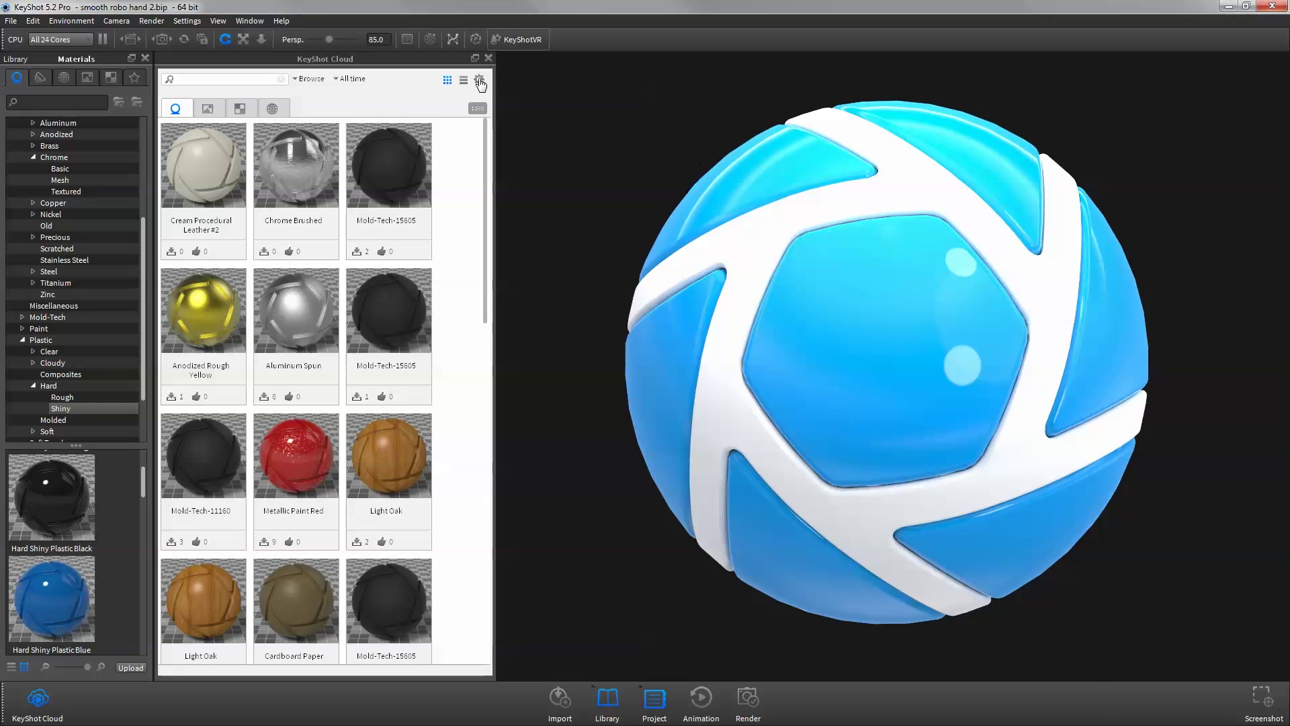
# - Show the cloud account options, then open Edit > Preferences
pyautogui.click(480, 81)
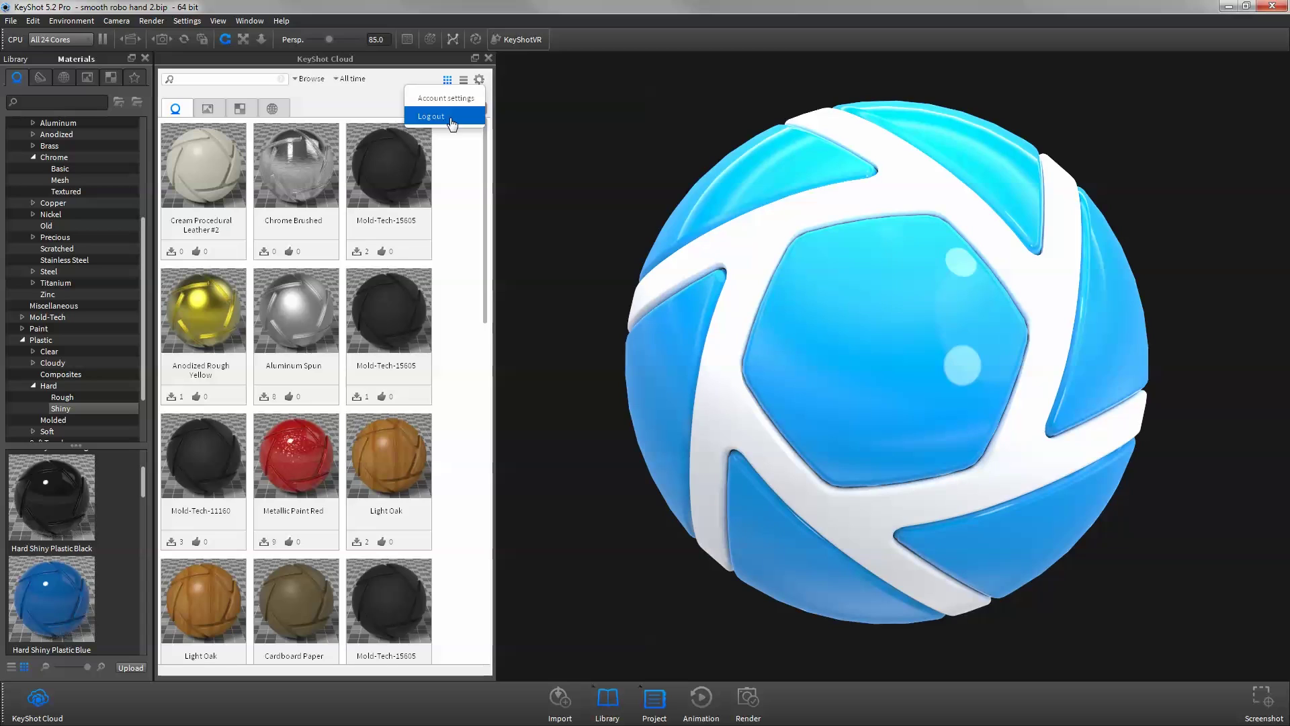
pyautogui.click(28, 21)
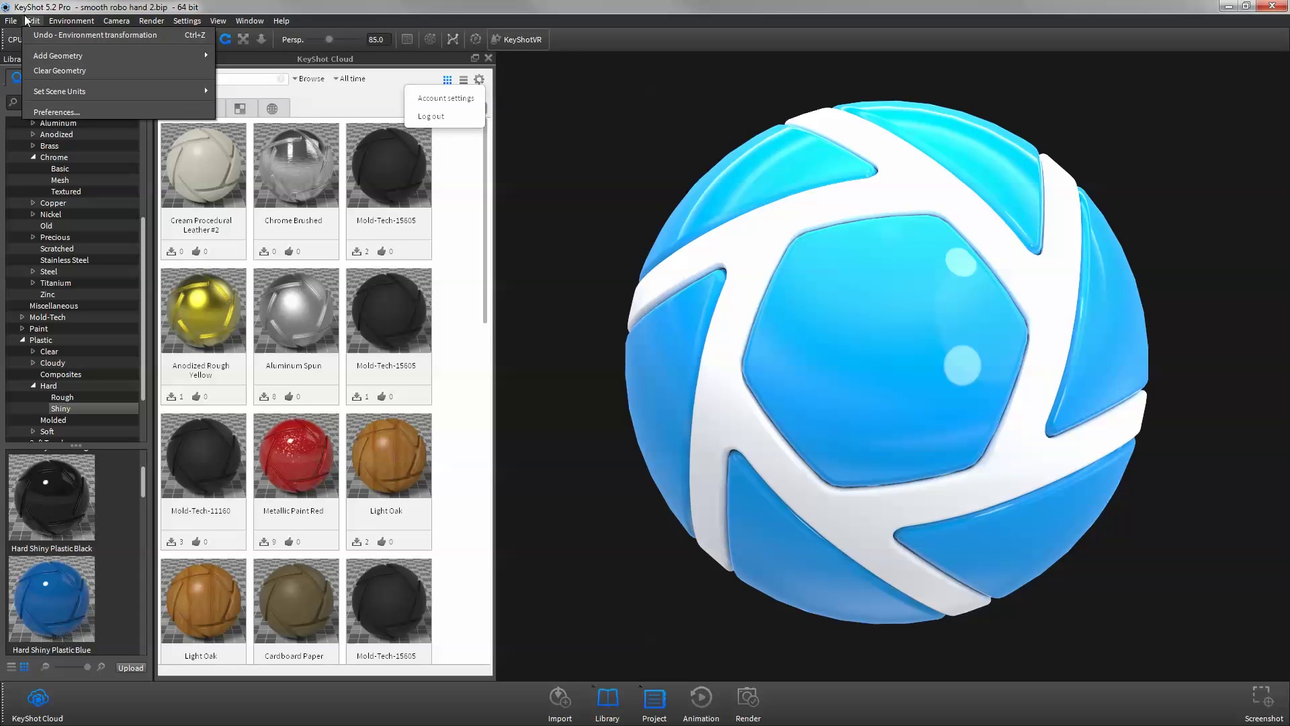
pyautogui.click(53, 111)
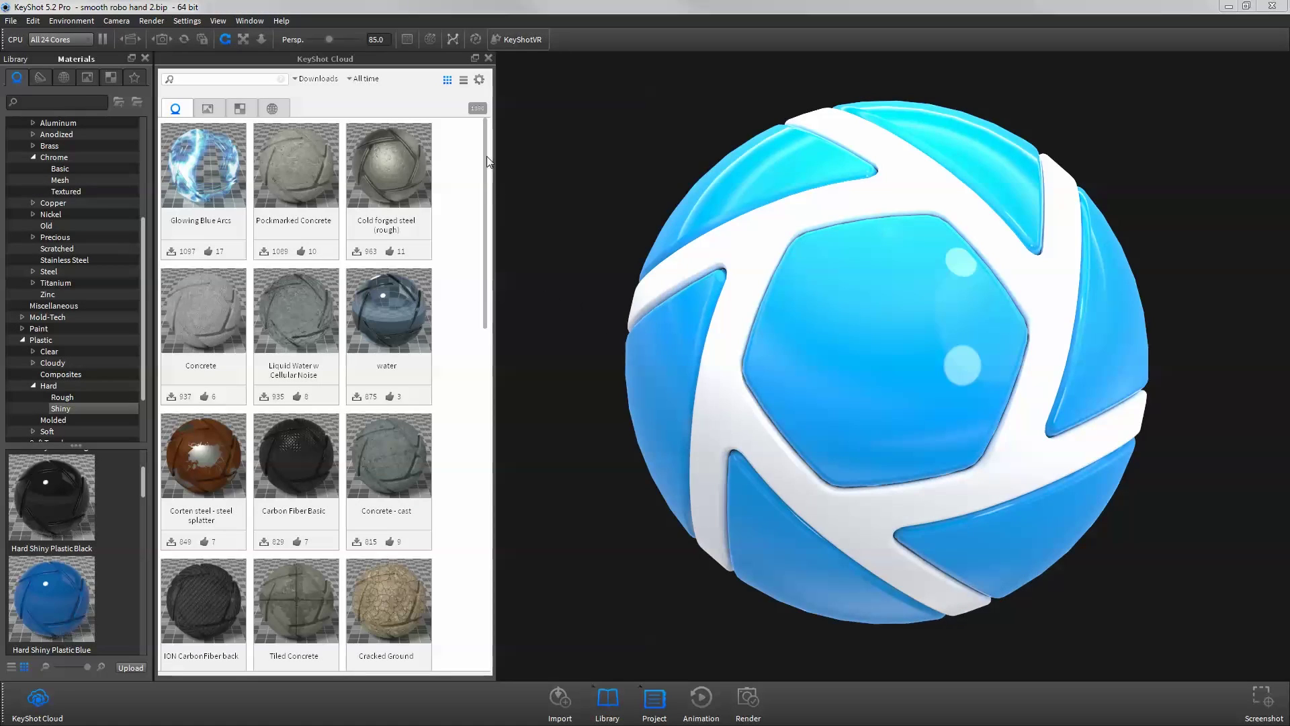
pyautogui.moveTo(483, 174); pyautogui.dragTo(487, 116)
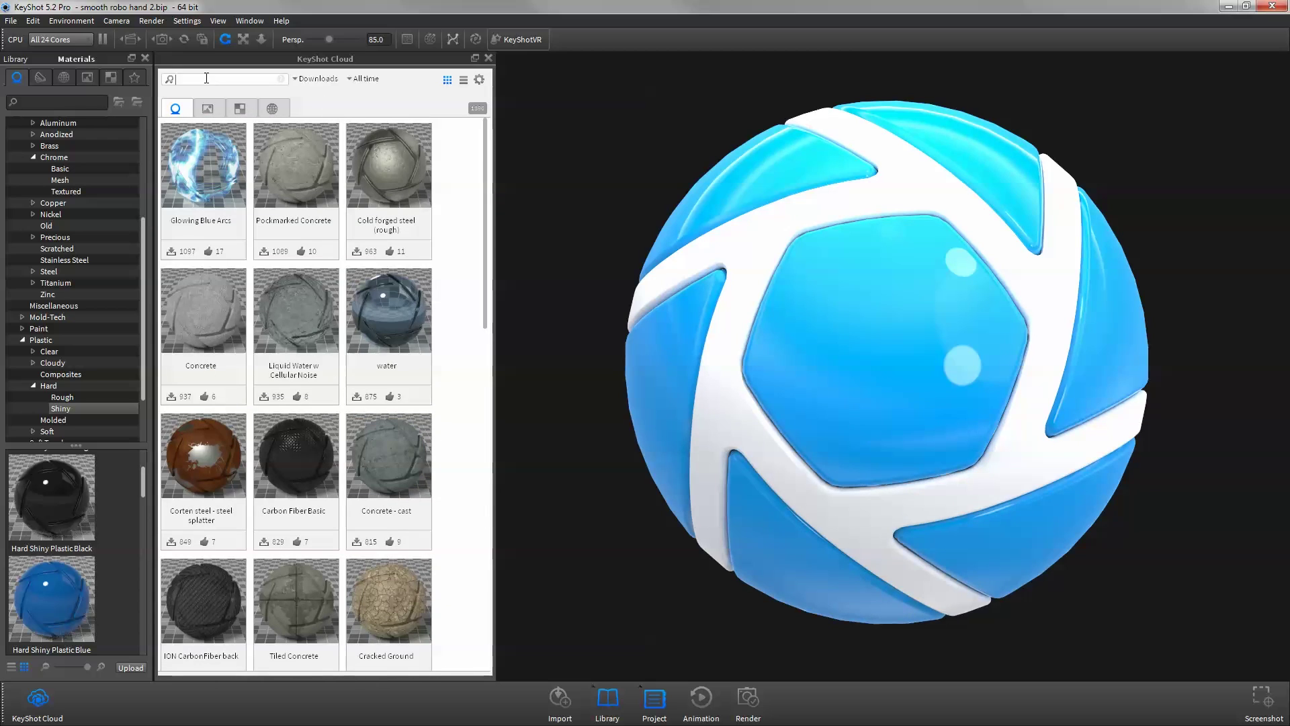
pyautogui.write('clay')
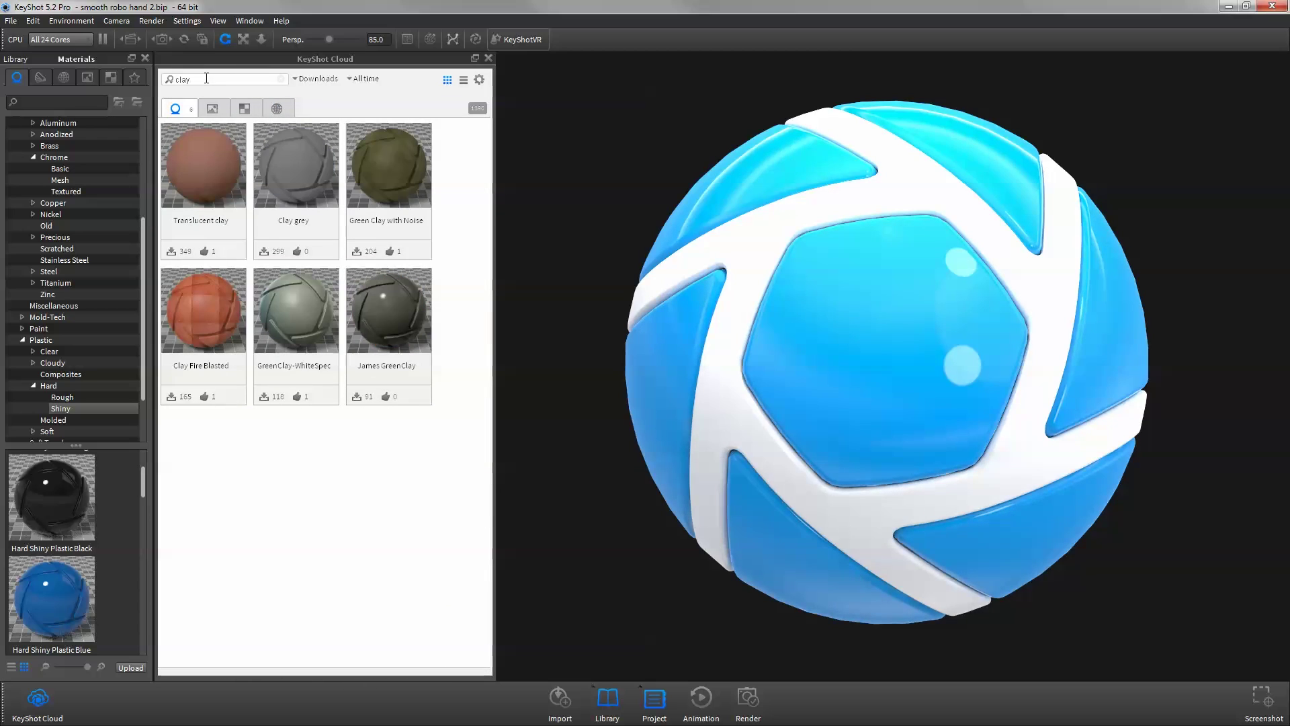
pyautogui.press('BackSpace')
pyautogui.press('BackSpace')
pyautogui.press('BackSpace')
pyautogui.press('BackSpace')
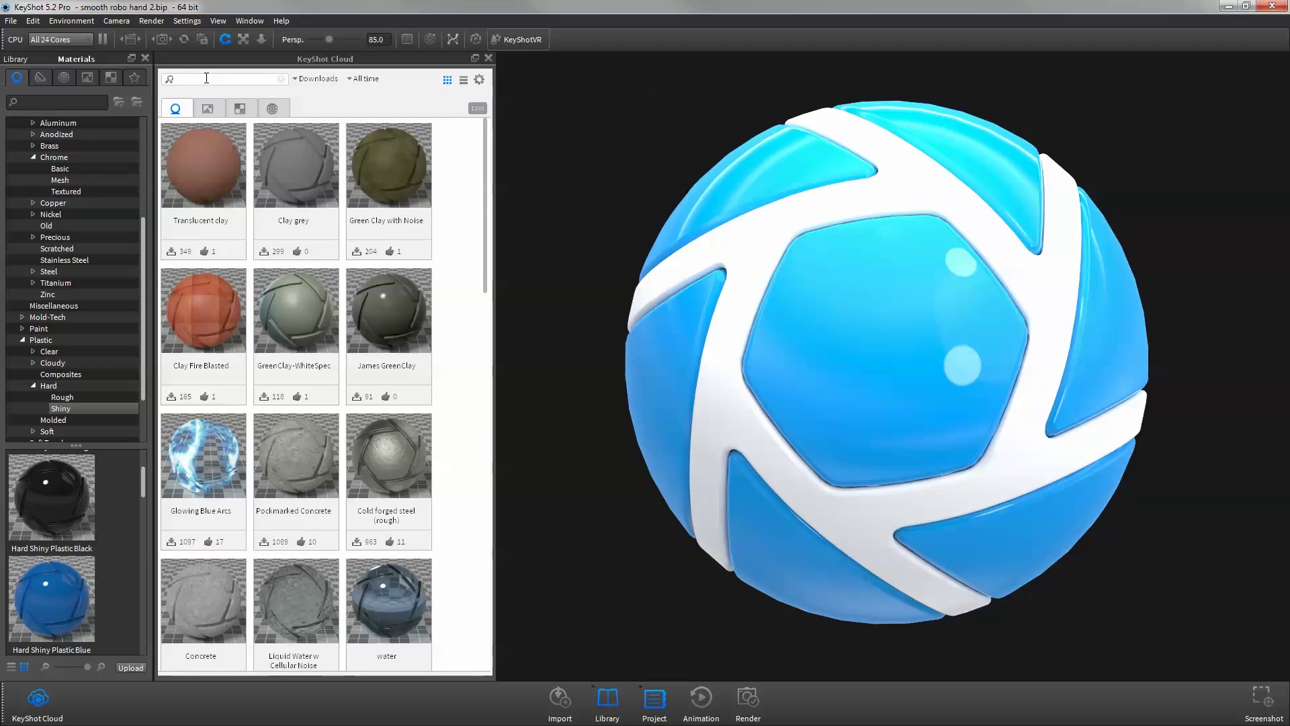
pyautogui.write('@sor')
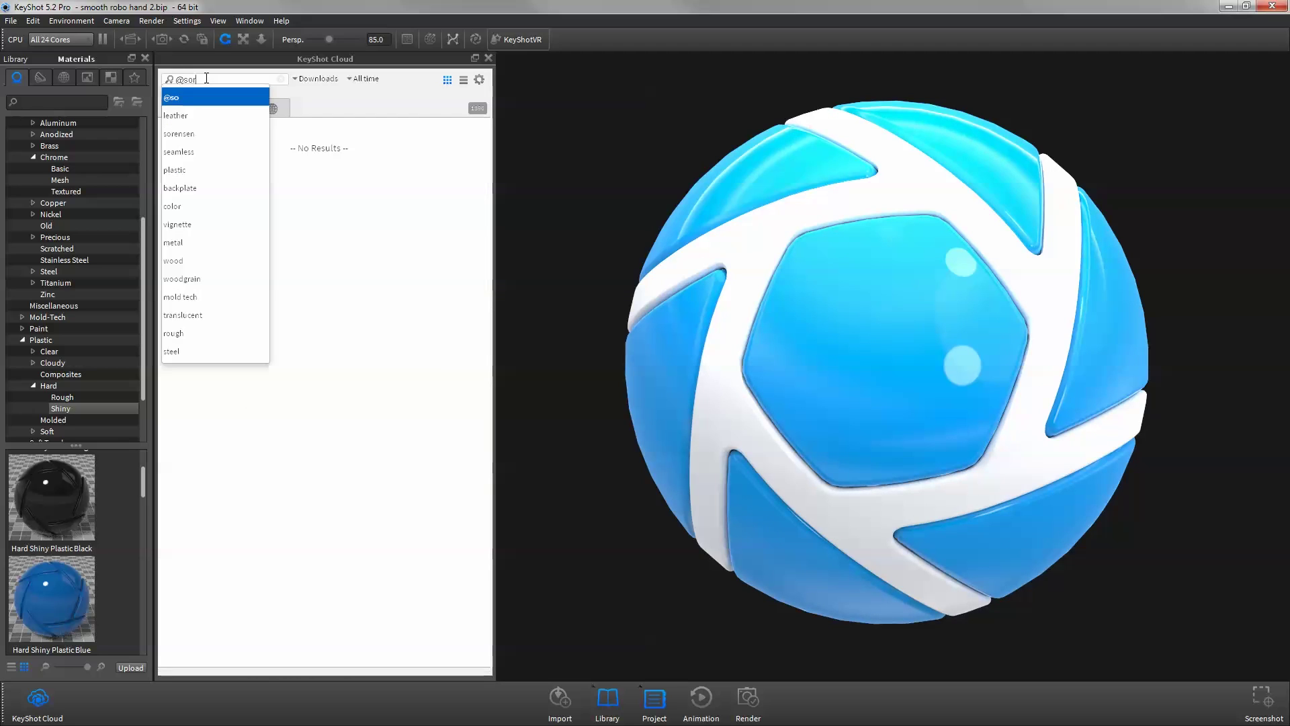
pyautogui.write('ensen ')
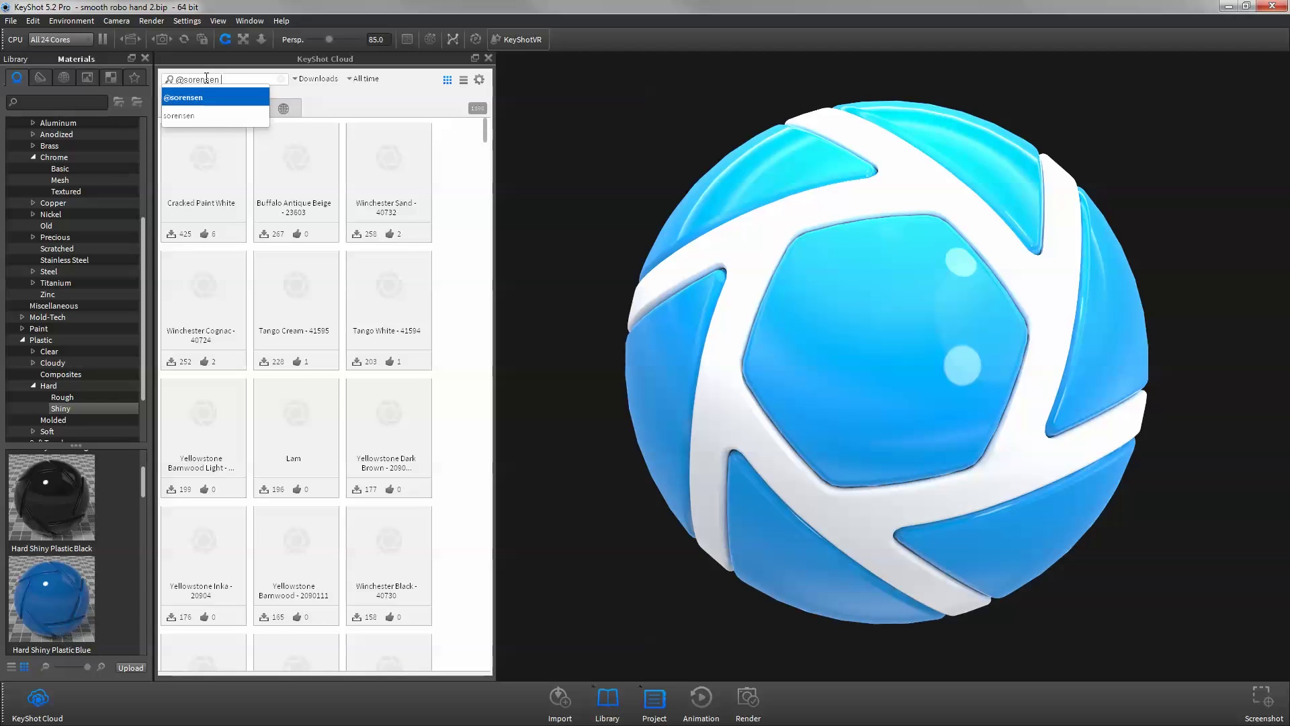
pyautogui.write('Leather')
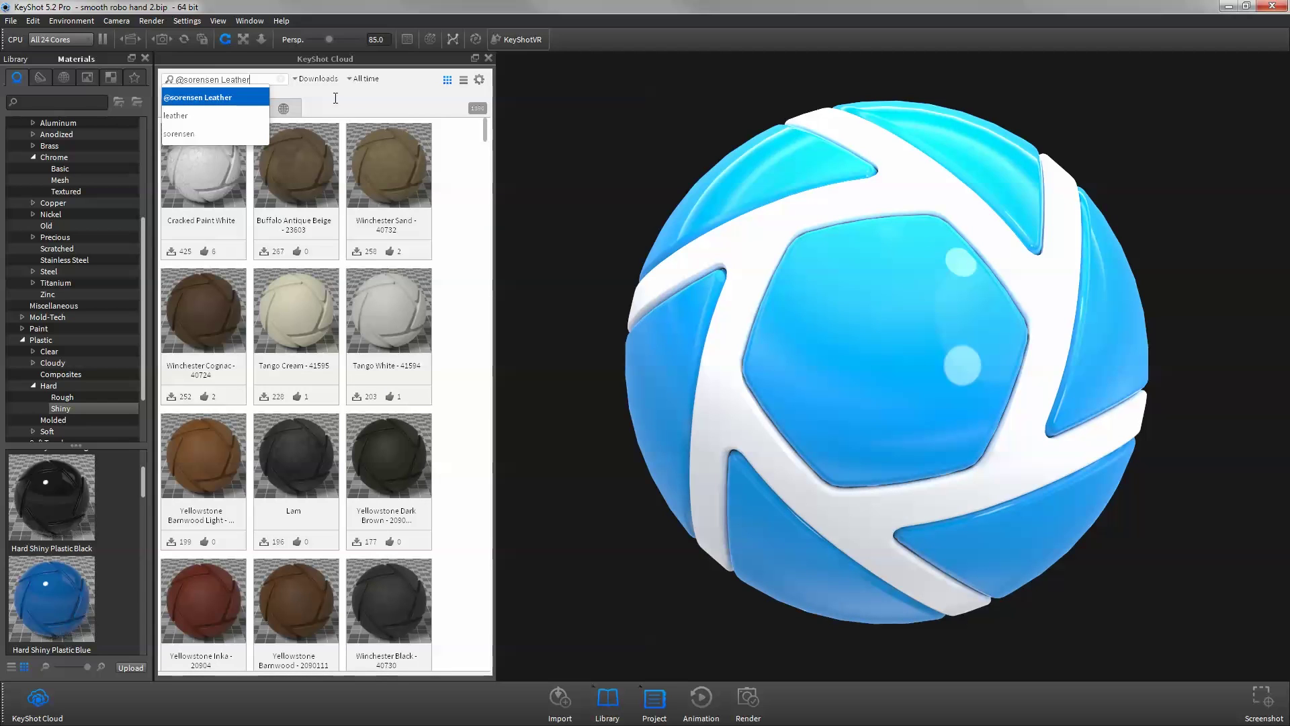
pyautogui.click(335, 98)
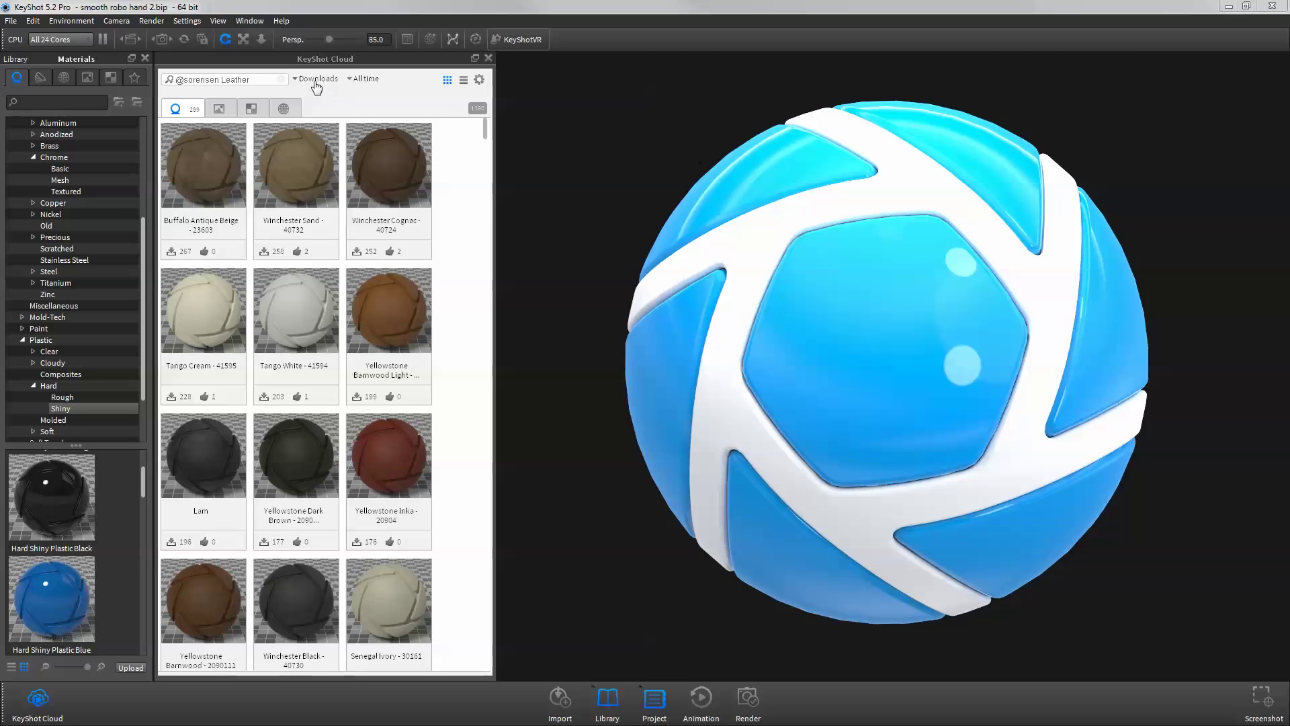
# - Sort the cloud results by Downloads over All time
pyautogui.click(317, 79)
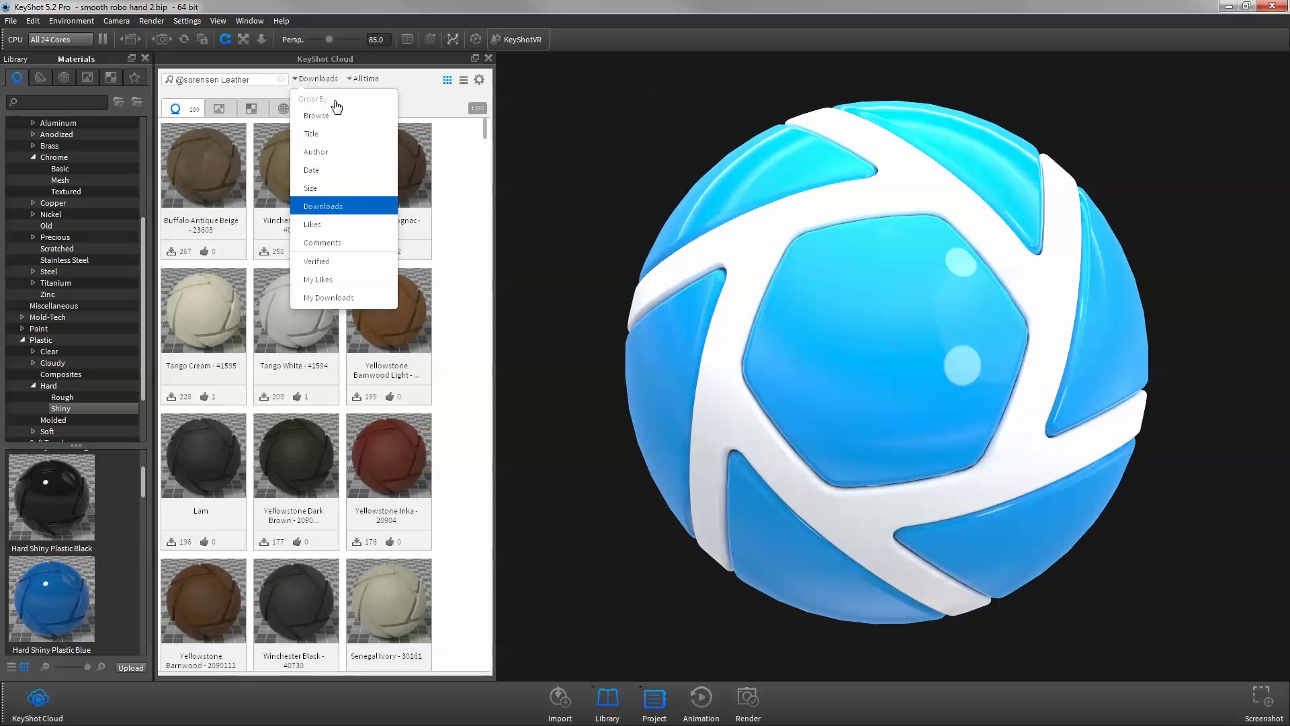
pyautogui.click(328, 82)
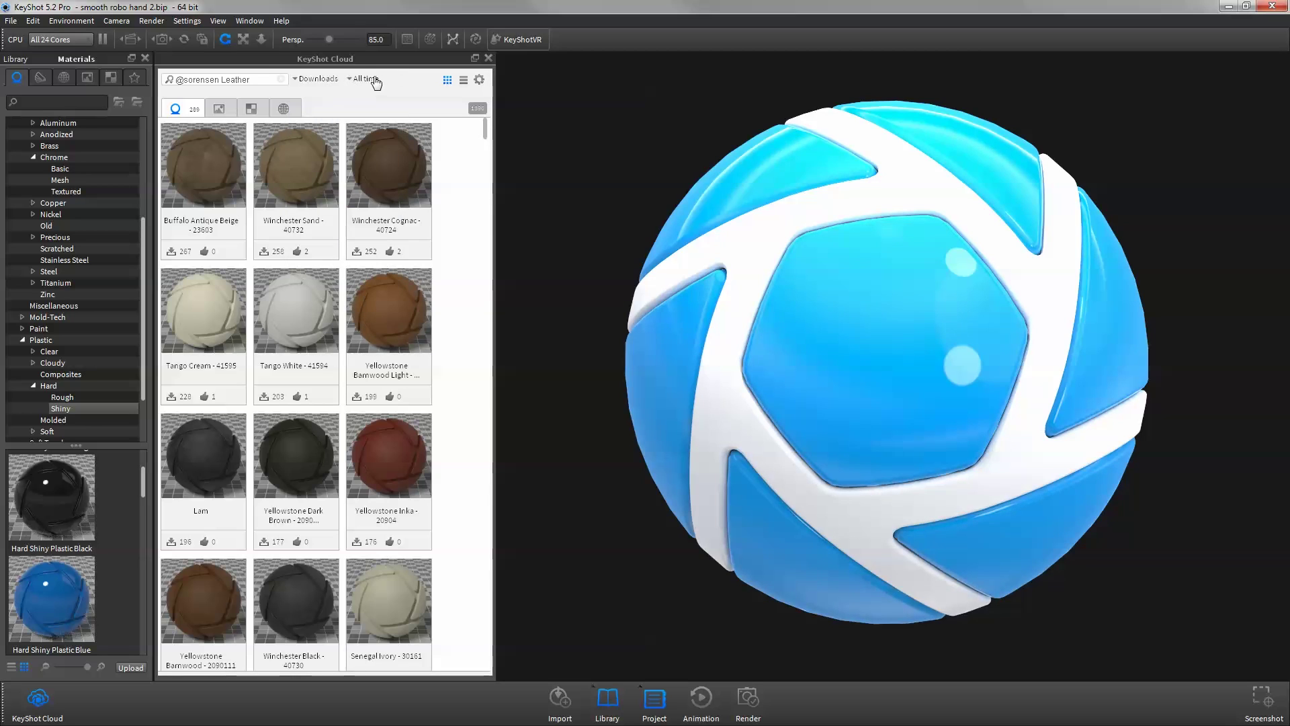
pyautogui.click(370, 80)
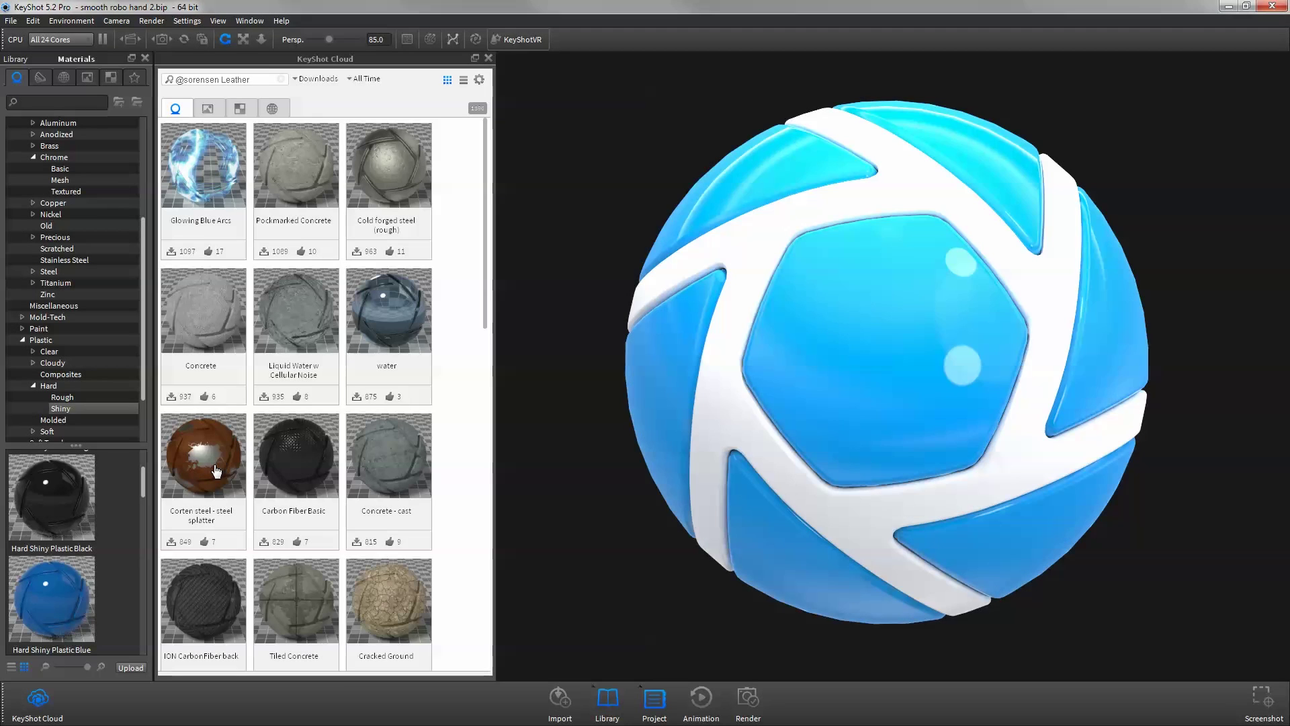
# - Download the Corten steel - steel splatter material from its cloud detail card
pyautogui.click(216, 470)
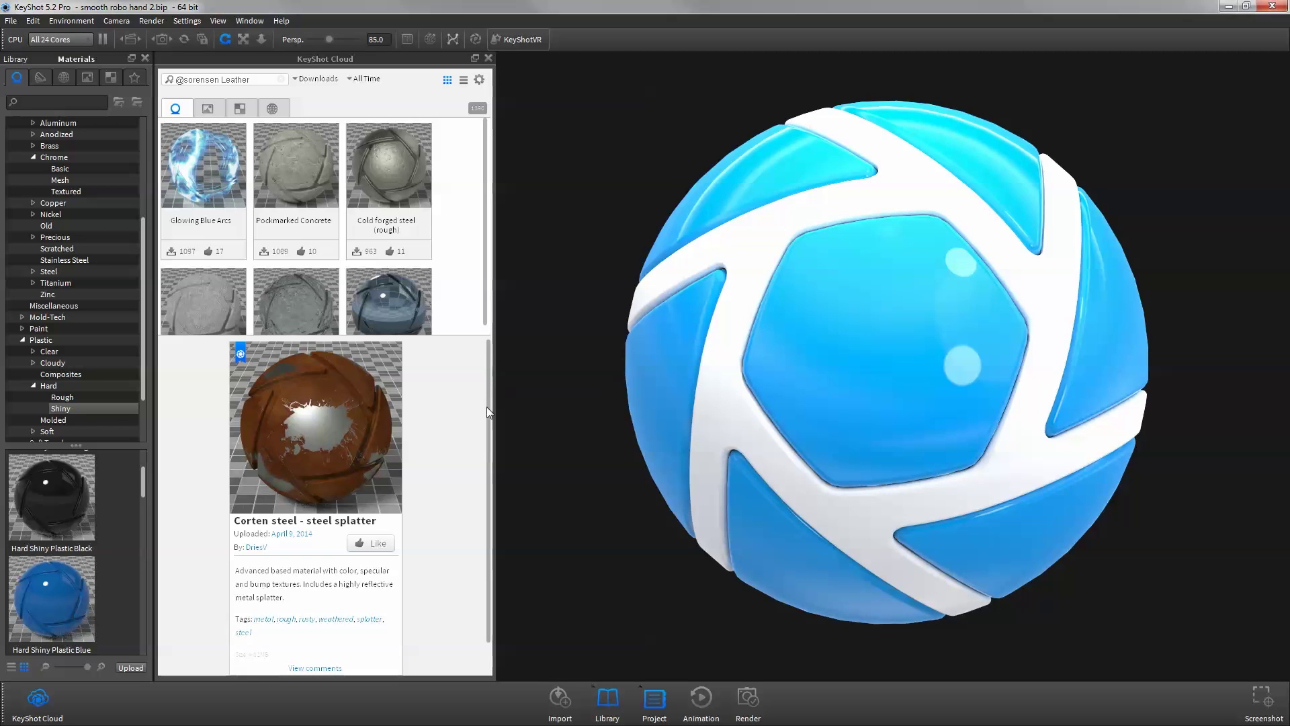
pyautogui.scroll(-1, 485, 413)
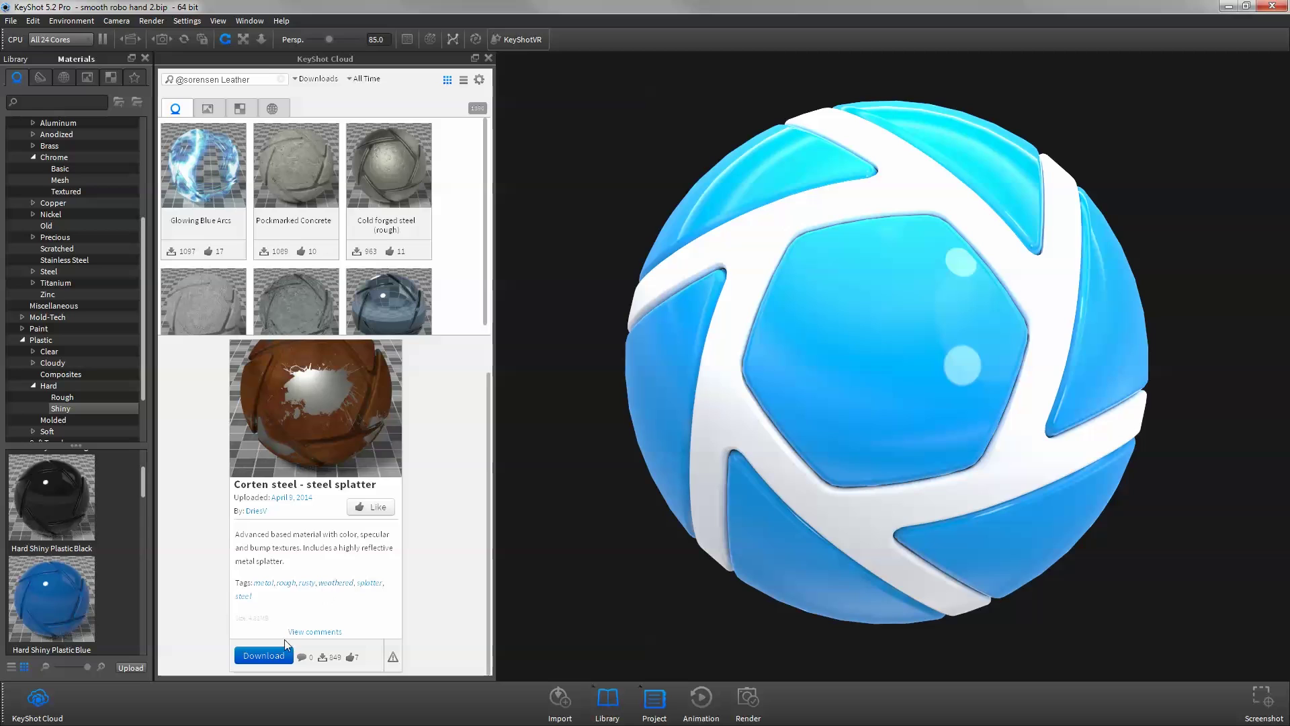
pyautogui.click(268, 658)
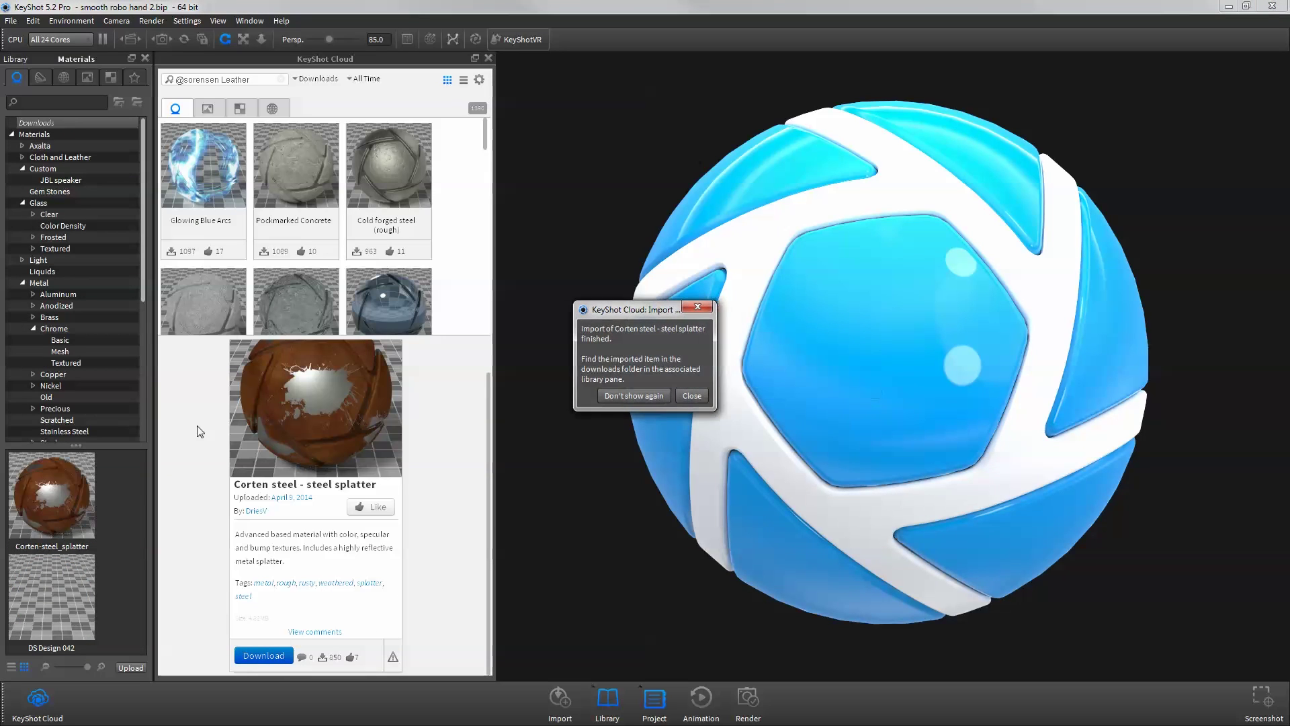
pyautogui.click(692, 396)
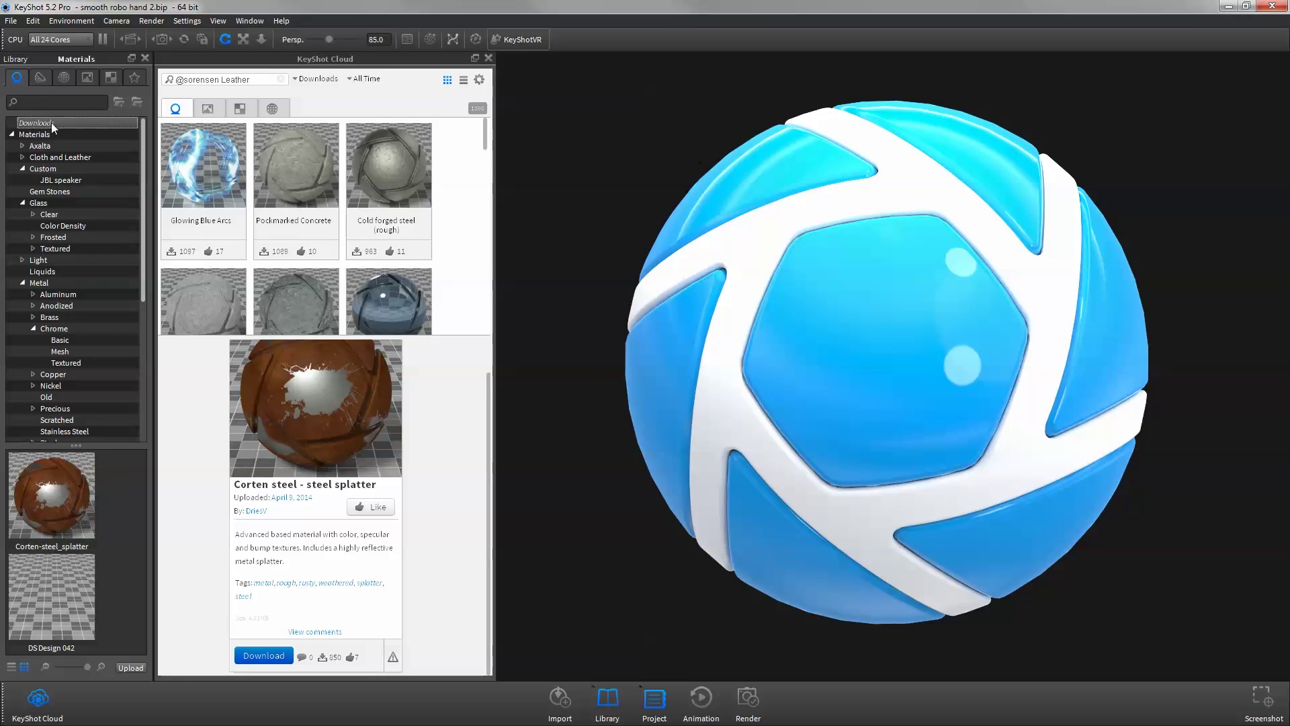
# - Apply Corten steel splatter to the ball's white bands, then select Custom's Cream Procedural Leather
pyautogui.click(70, 491)
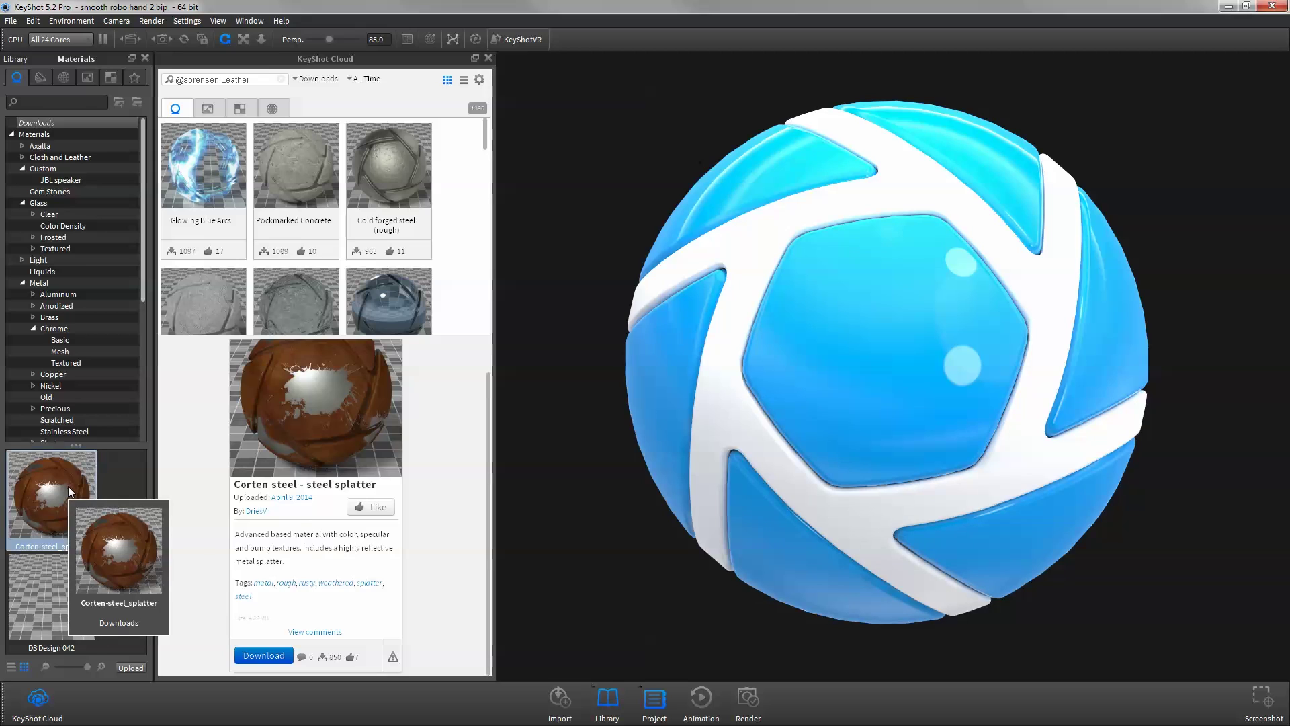
pyautogui.moveTo(70, 491); pyautogui.dragTo(672, 288)
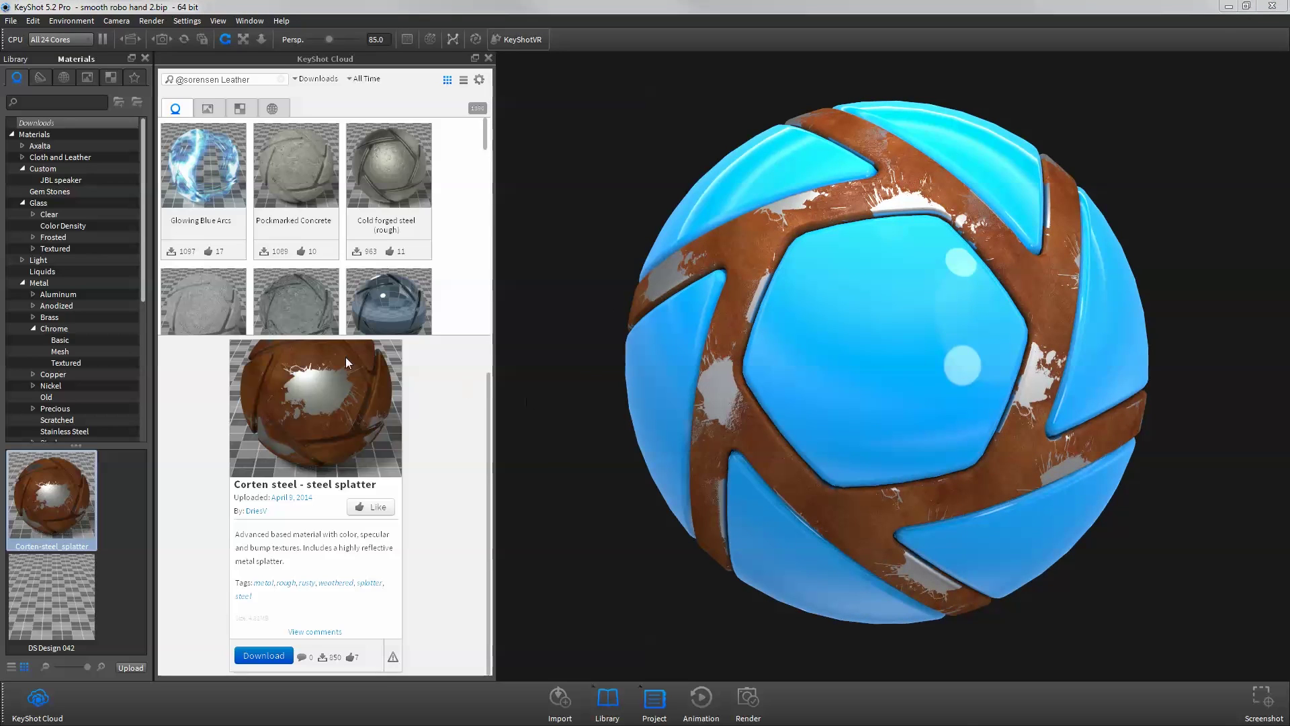
pyautogui.click(51, 171)
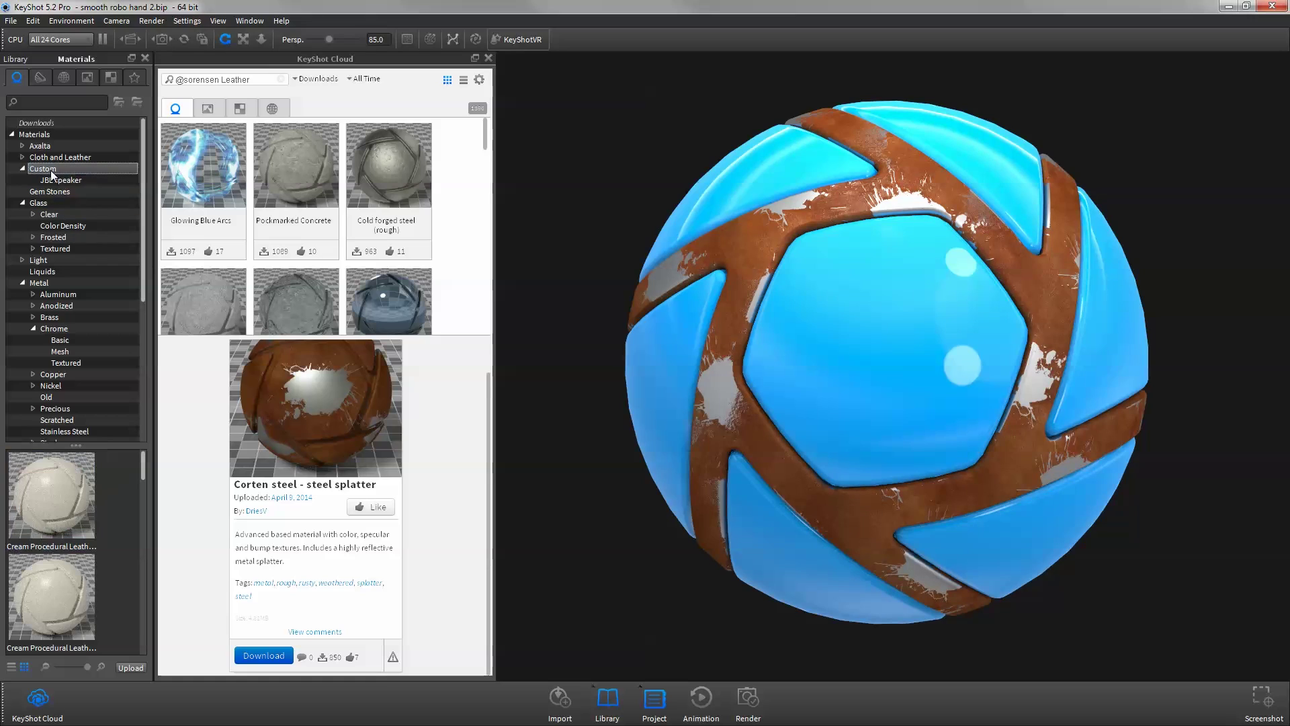
pyautogui.click(53, 469)
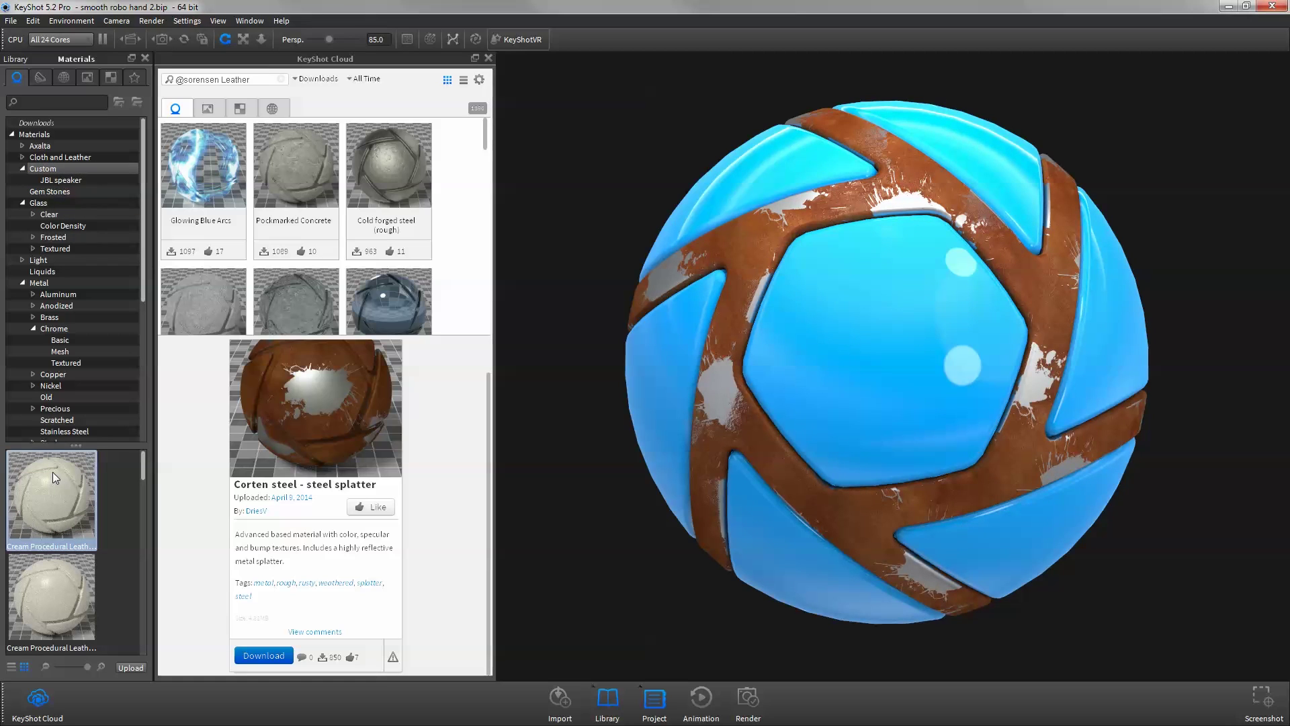
# - Upload Cream Procedural Leather #2 with suggested tags and description 'great material for leather'
pyautogui.click(132, 668)
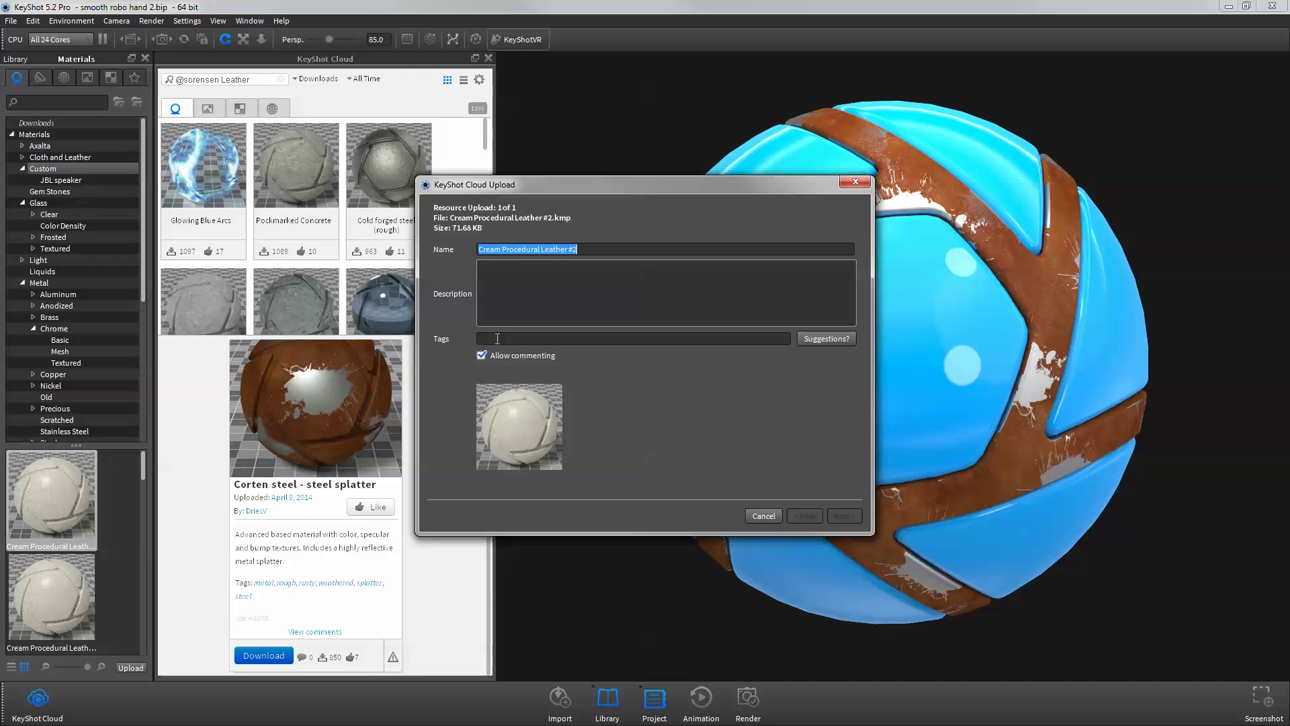
pyautogui.click(813, 338)
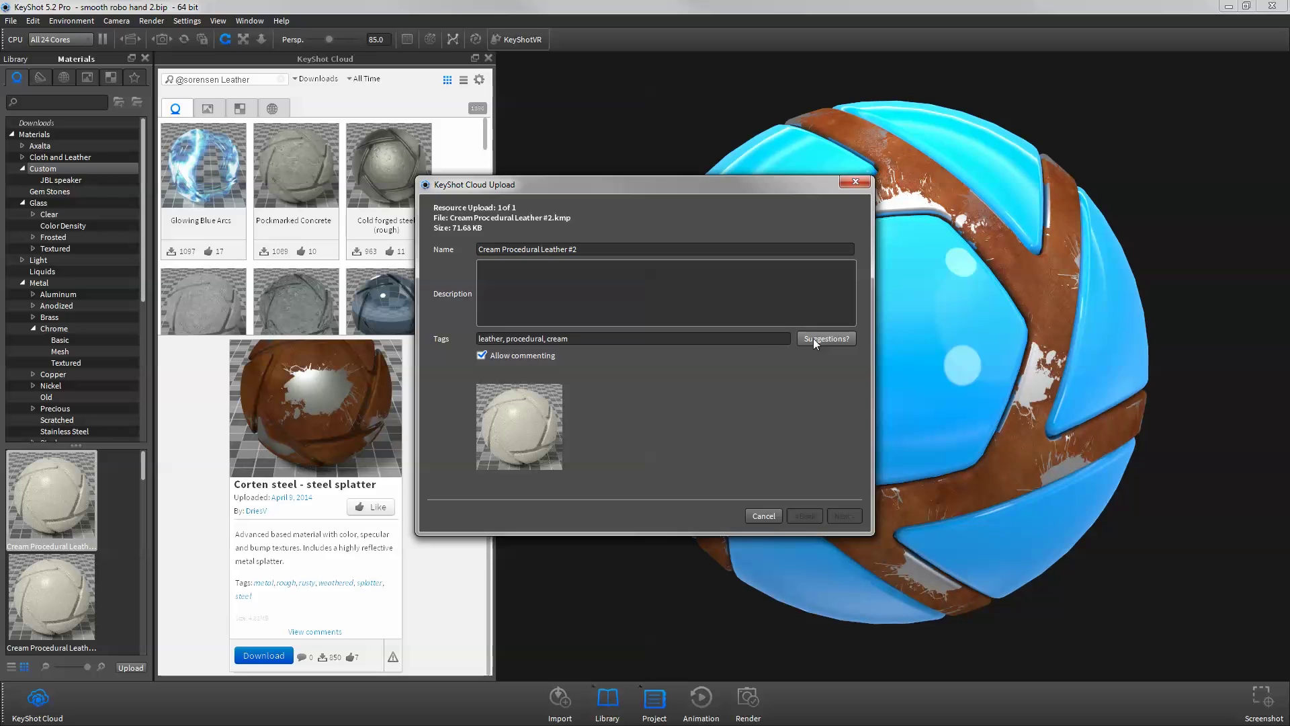
pyautogui.click(699, 298)
pyautogui.write('great mater')
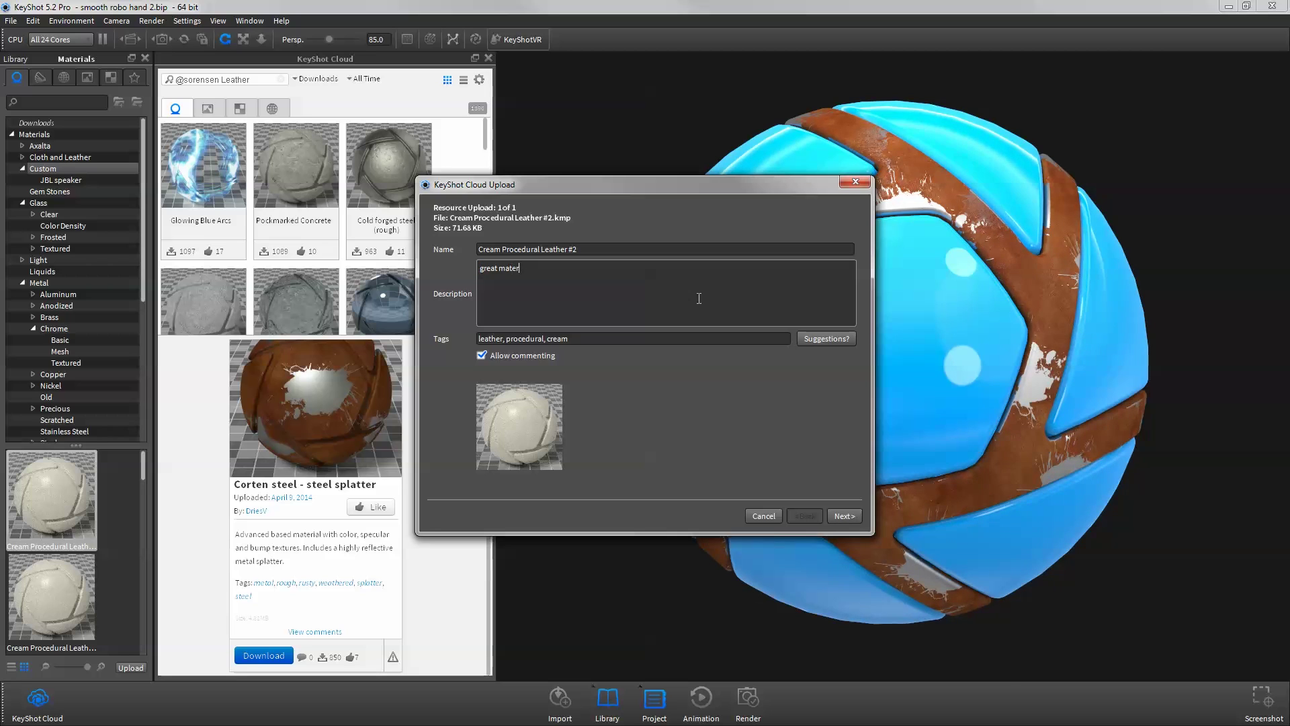
pyautogui.write('ial for leather')
pyautogui.click(844, 516)
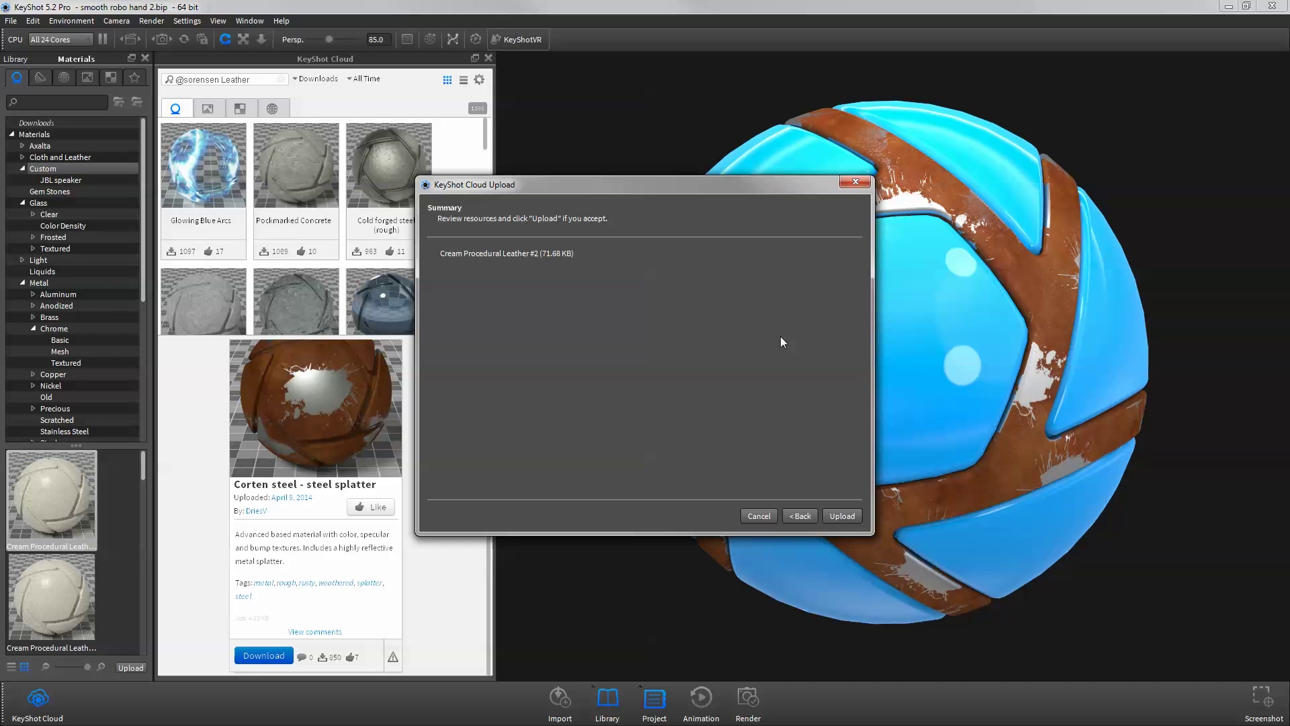
pyautogui.click(824, 517)
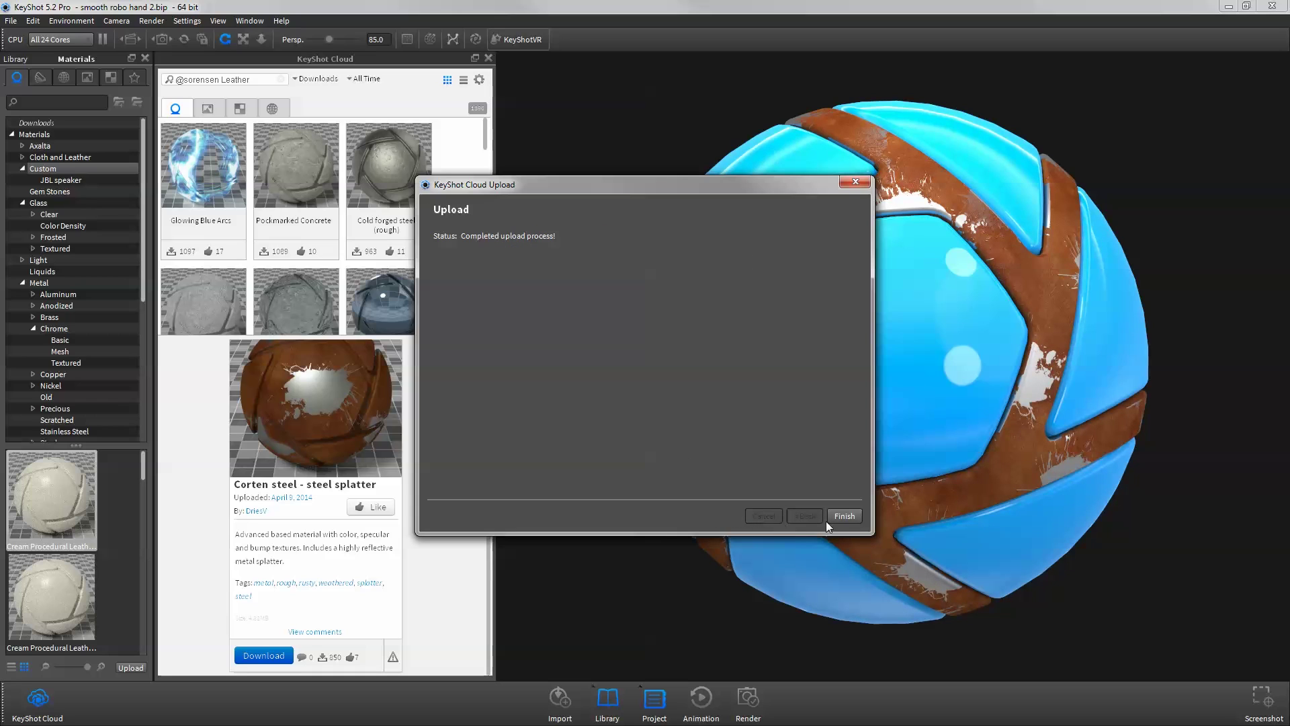
pyautogui.click(842, 515)
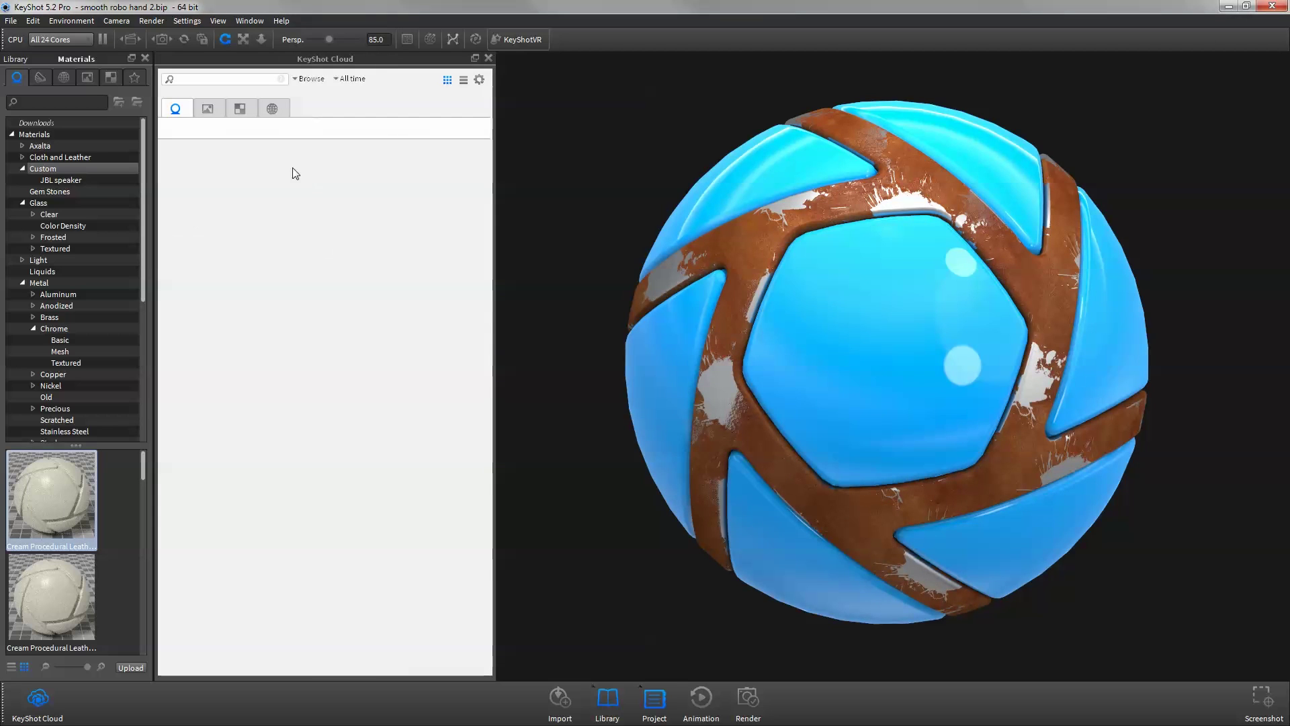
# - Open the cloud detail card for the uploaded Cream Procedural Leather #2
pyautogui.click(230, 177)
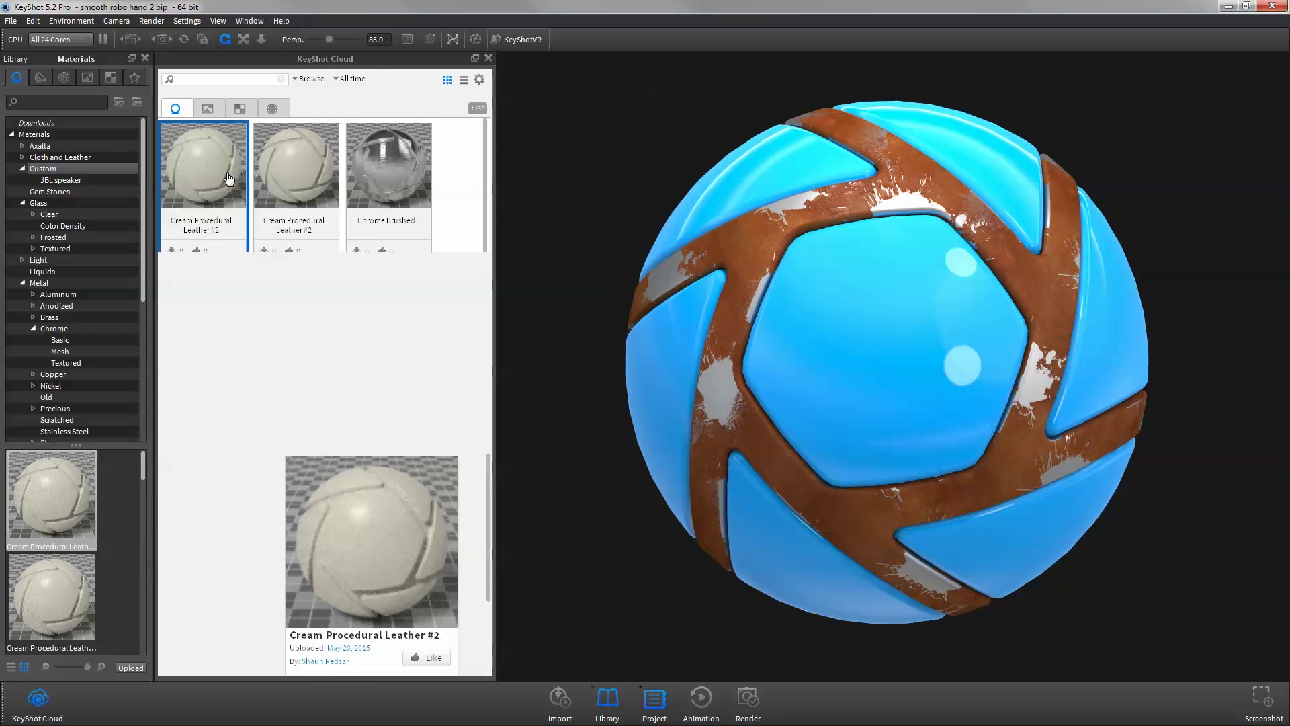